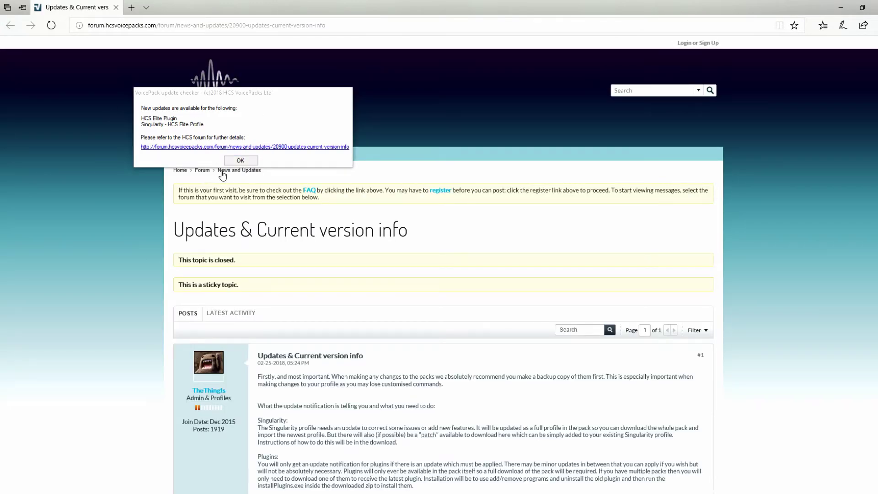
- Dismiss the update notice and review the forum post's update instructions and release notes for the Singularity profile and HCS Elite Plugins
click(236, 161)
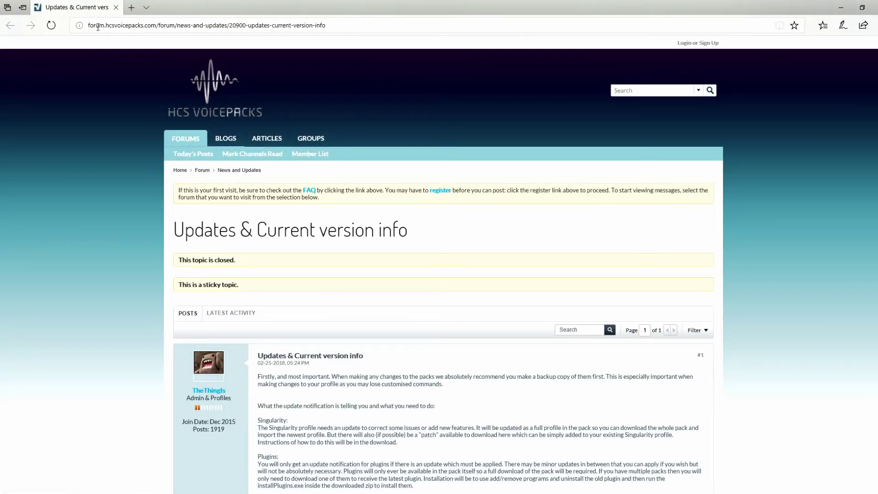
scroll(117, 167, down, 5)
scroll(115, 171, up, 2)
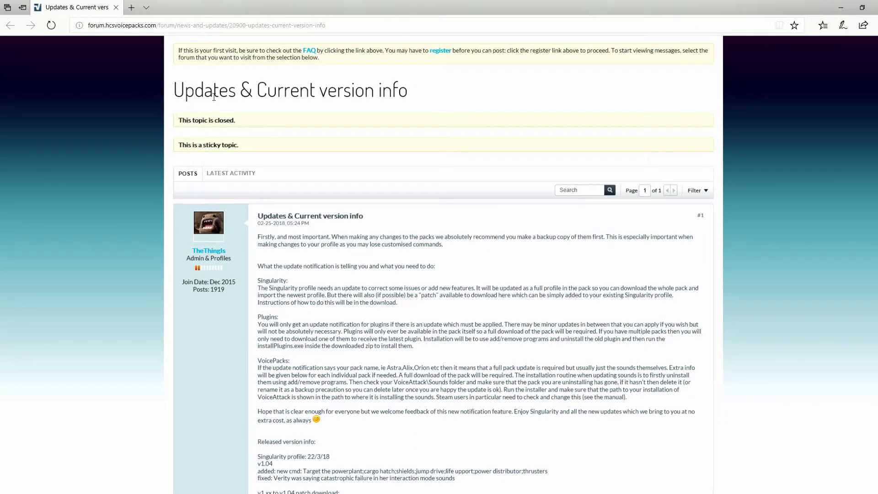
scroll(424, 147, down, 3)
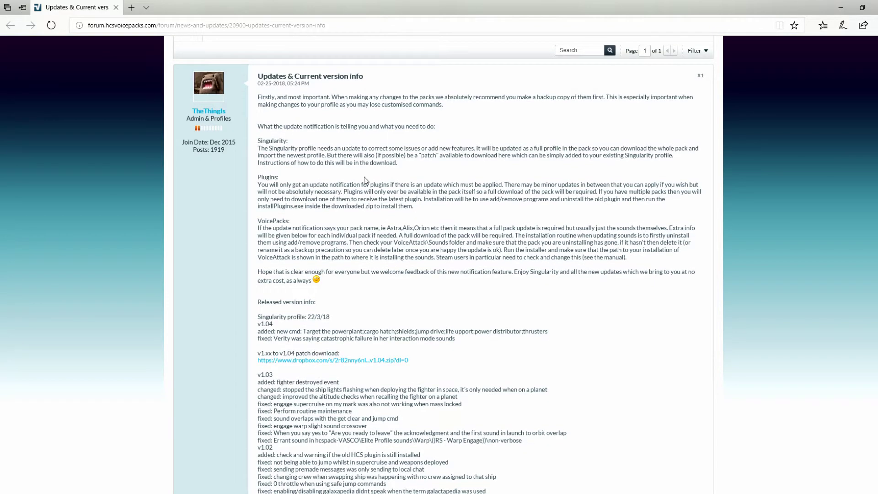
scroll(371, 328, down, 1)
scroll(372, 328, down, 2)
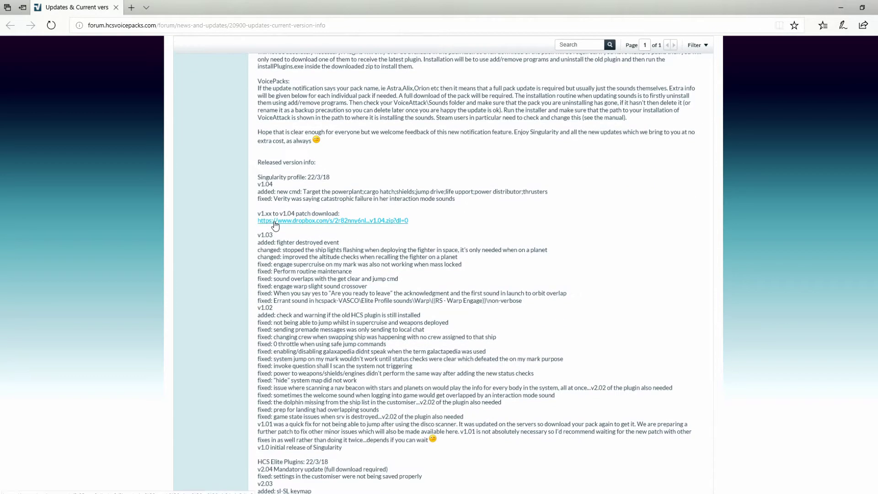
drag(249, 187, 220, 214)
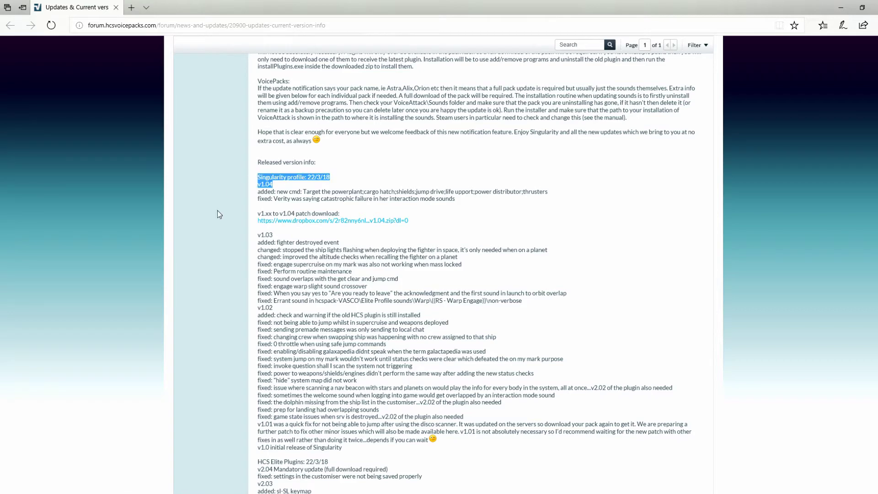
scroll(263, 321, down, 4)
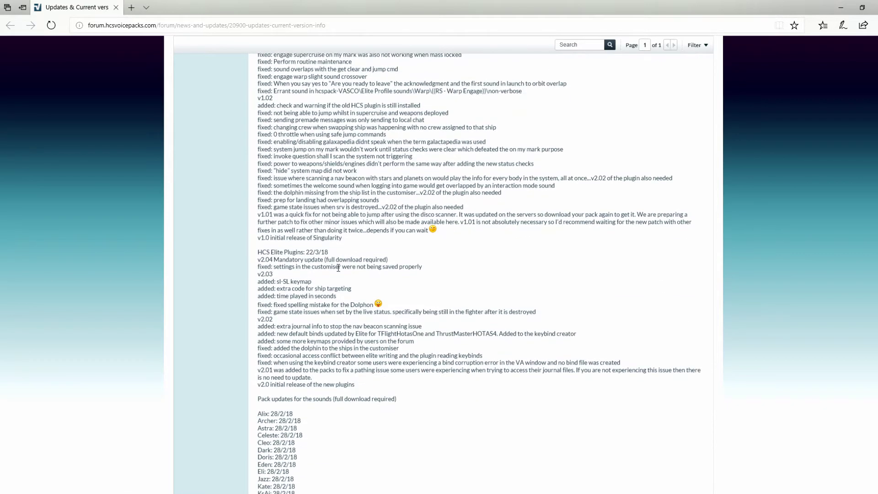
drag(309, 251, 242, 251)
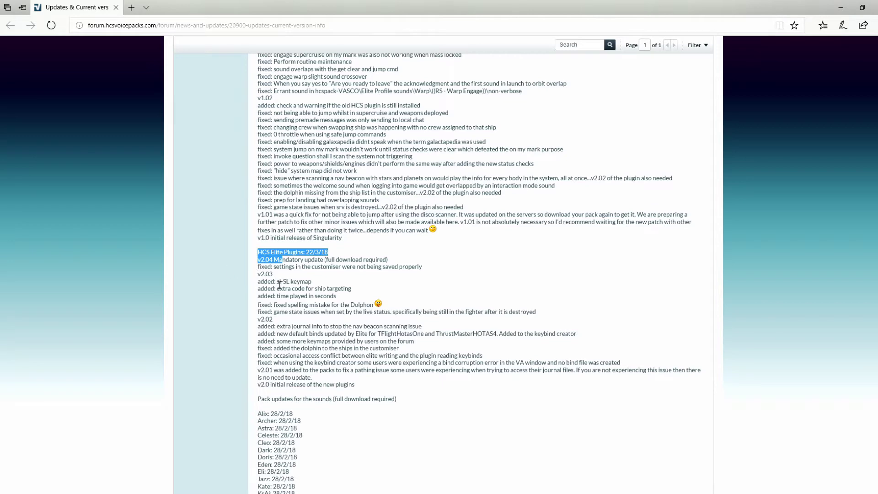
scroll(280, 285, up, 4)
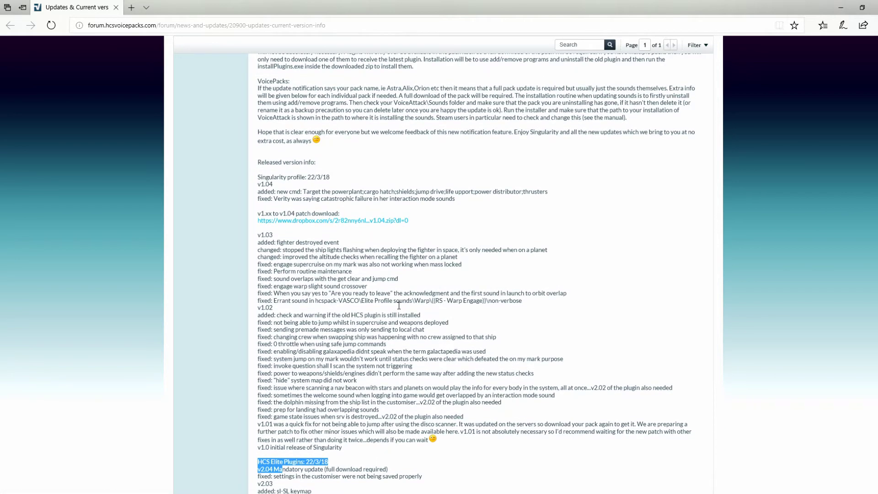
scroll(366, 330, up, 5)
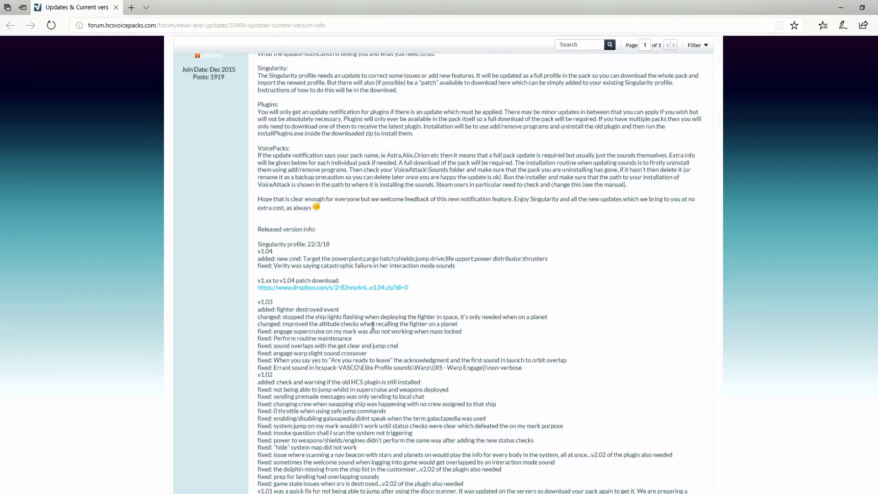
scroll(371, 320, down, 3)
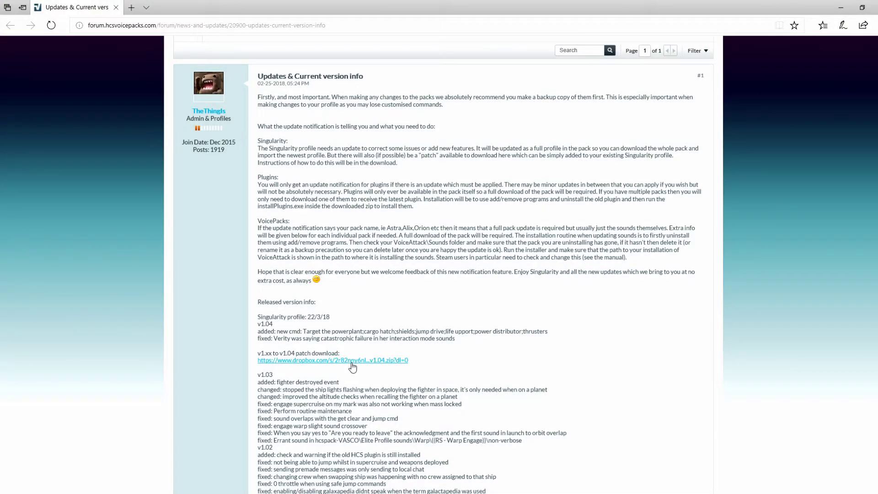
- Download Singularity patch v1.xx to v1.04.zip from the post's Dropbox link, save it and minimize the browser
click(296, 361)
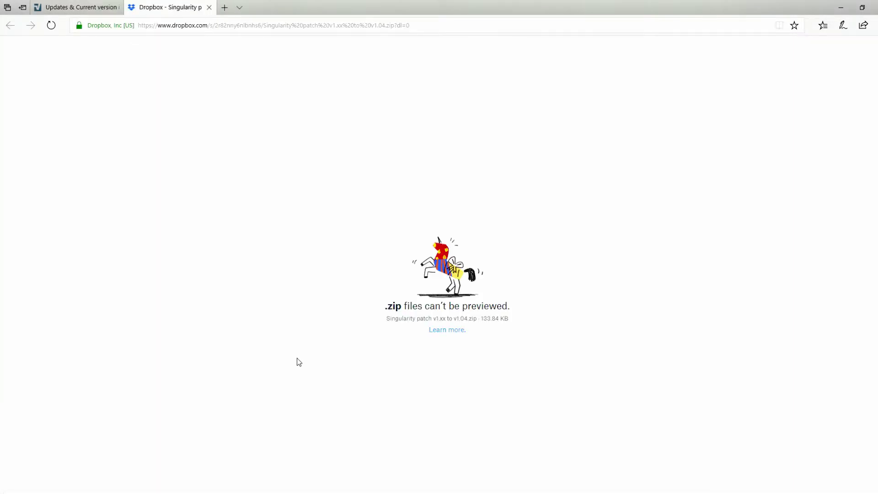
click(370, 326)
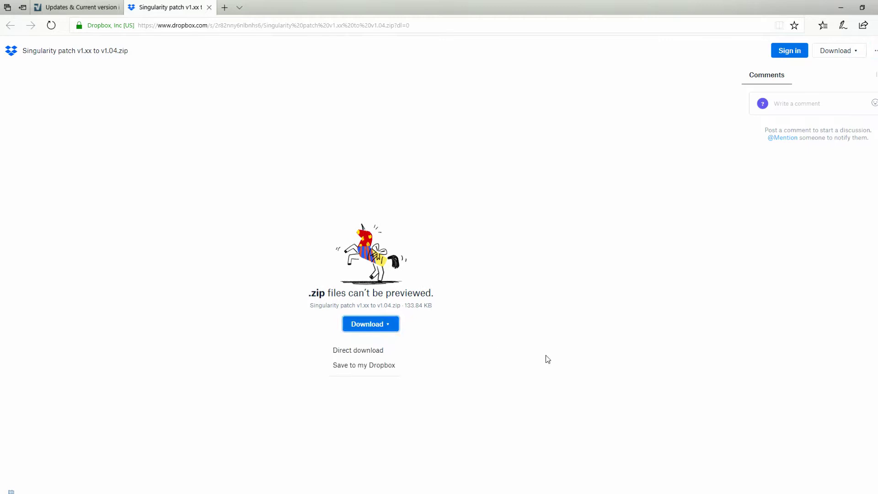
click(370, 354)
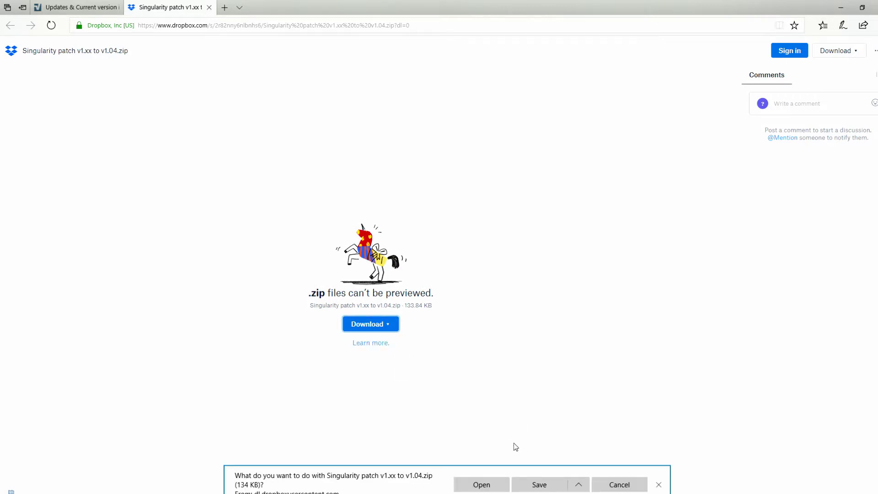
click(532, 484)
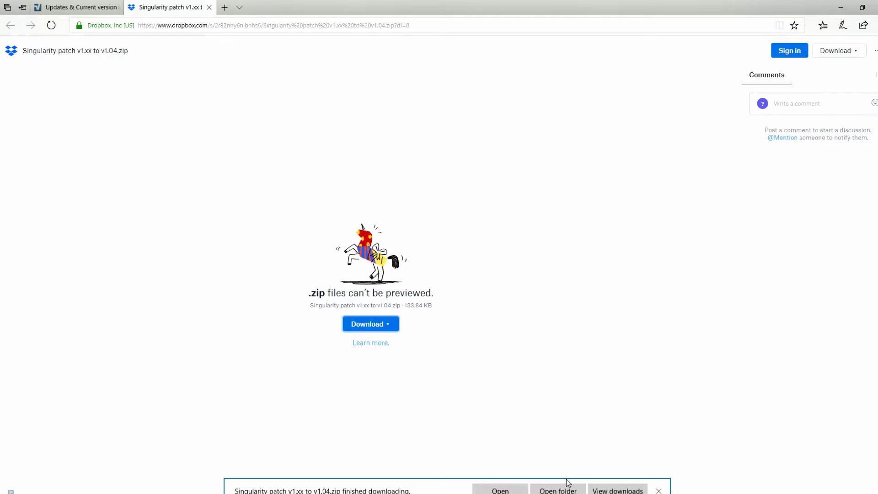
click(844, 9)
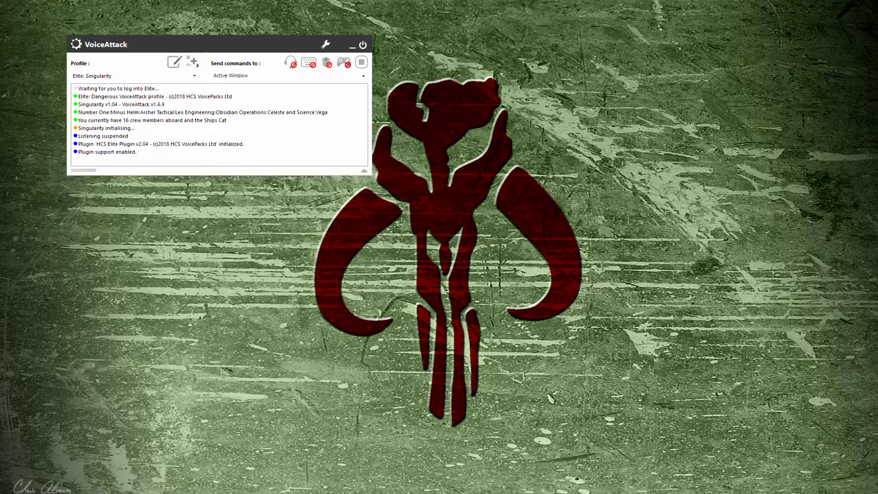
- Place the Singularity patch v1.xx to v1.04 archive on the desktop and extract it into a folder of the same name there
drag(519, 176, 446, 121)
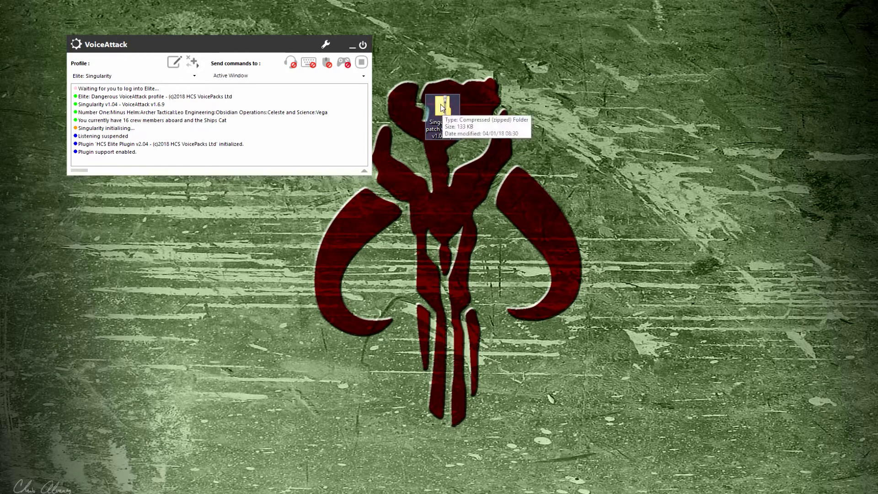
right_click(442, 106)
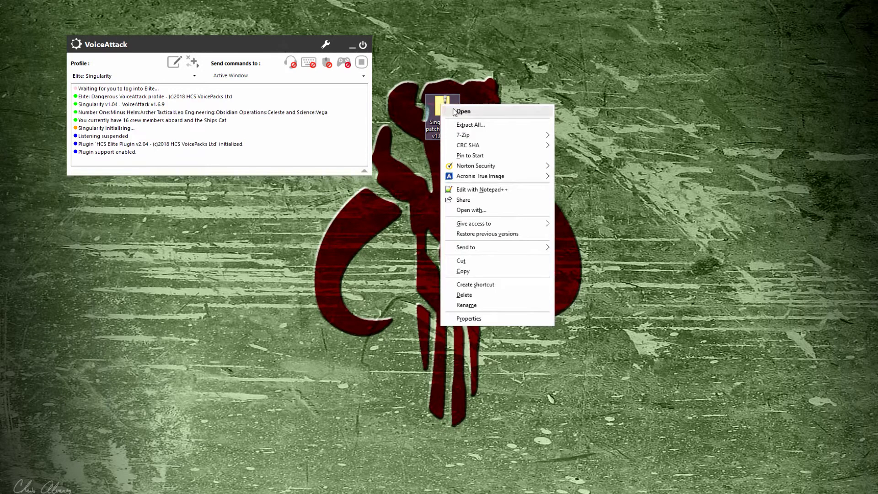
click(470, 125)
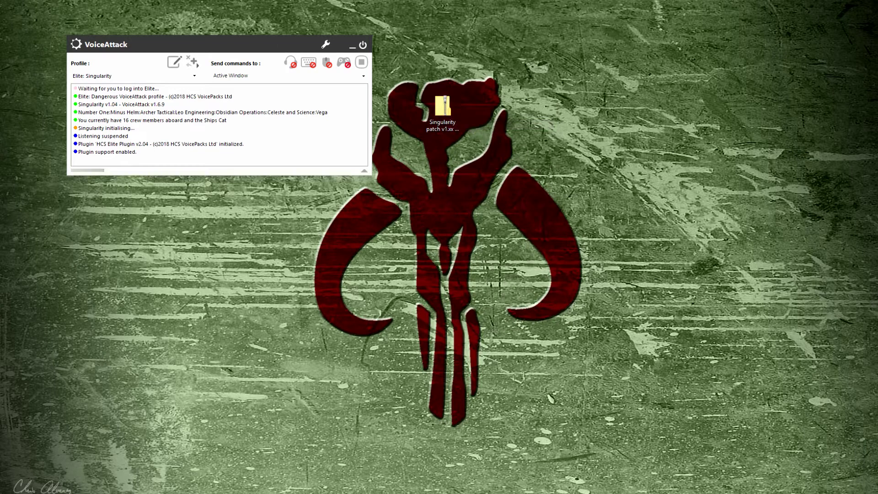
drag(666, 80, 733, 50)
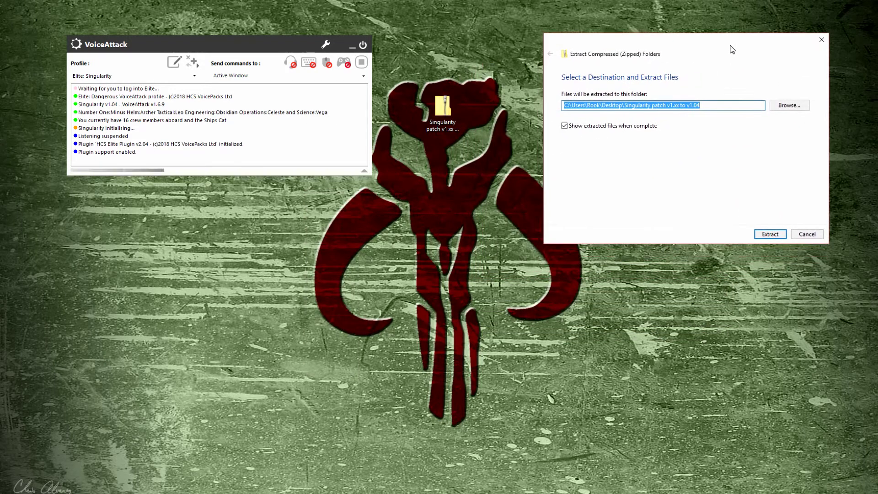
click(770, 235)
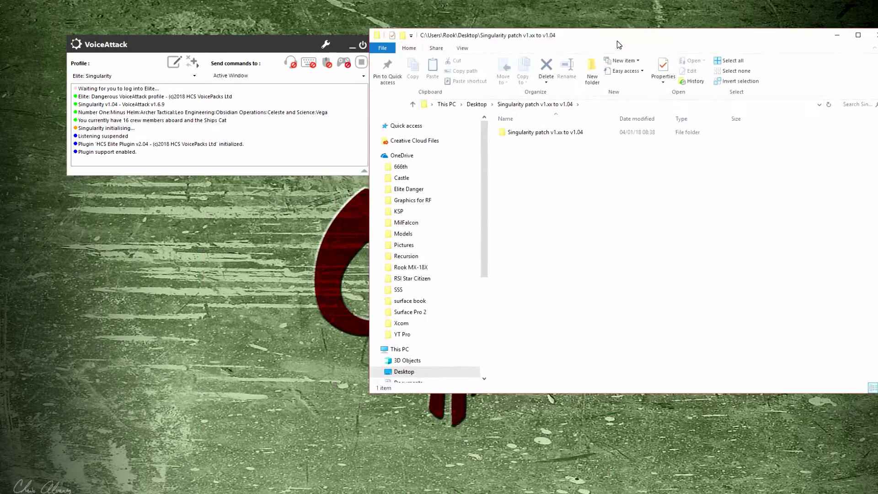
- Shrink the extracted files window beside VoiceAttack and open the inner Singularity patch v1.xx to v1.04 folder
mouse_move(620, 32)
mouse_down()
mouse_move(639, 16)
mouse_move(617, 37)
mouse_up()
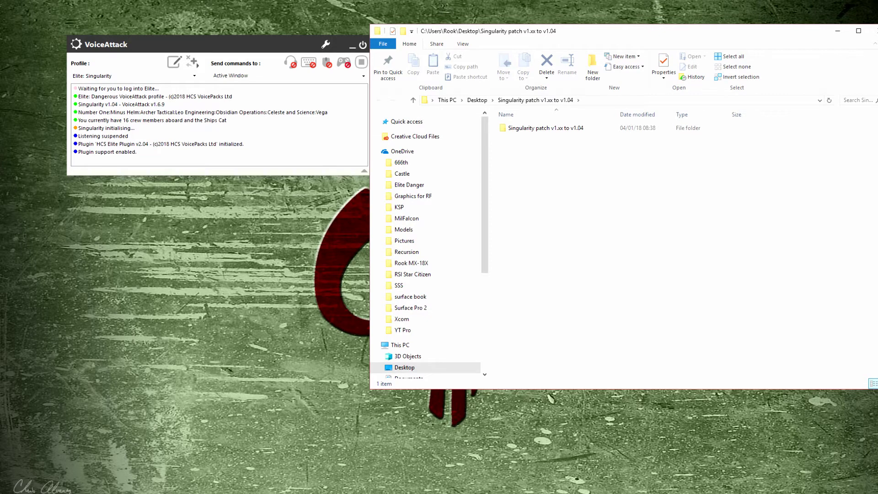
drag(876, 250, 731, 250)
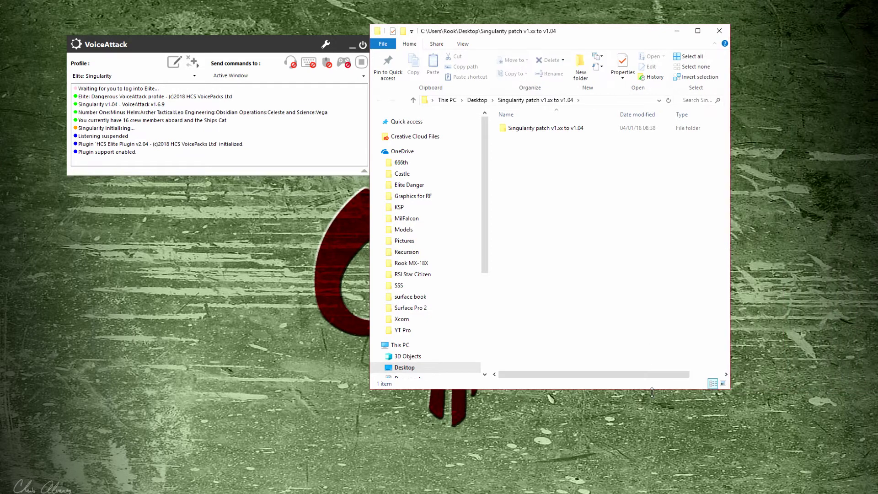
drag(653, 392, 654, 228)
double_click(537, 128)
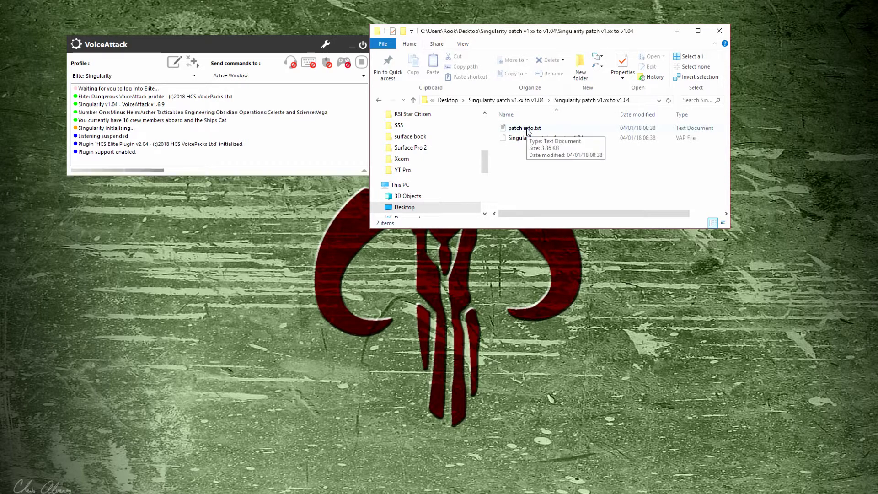
- Open patch info.txt and read through its installation instructions and changelog
double_click(526, 129)
scroll(330, 249, down, 4)
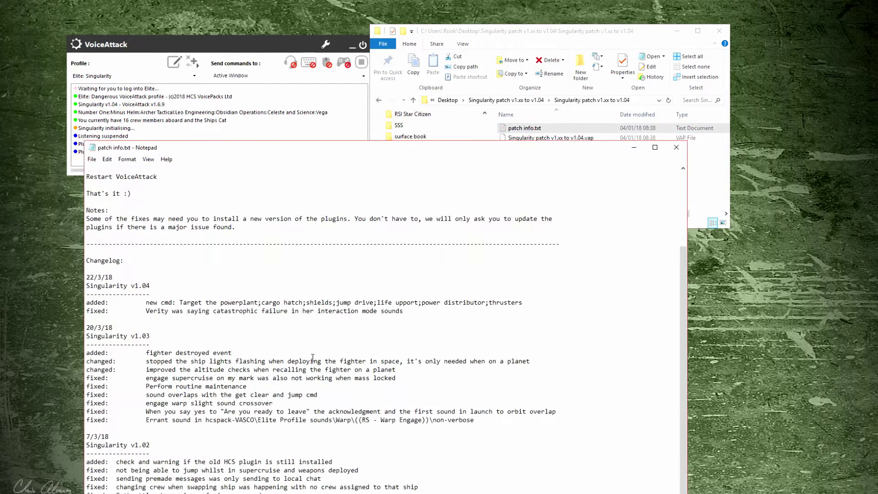
scroll(230, 361, up, 4)
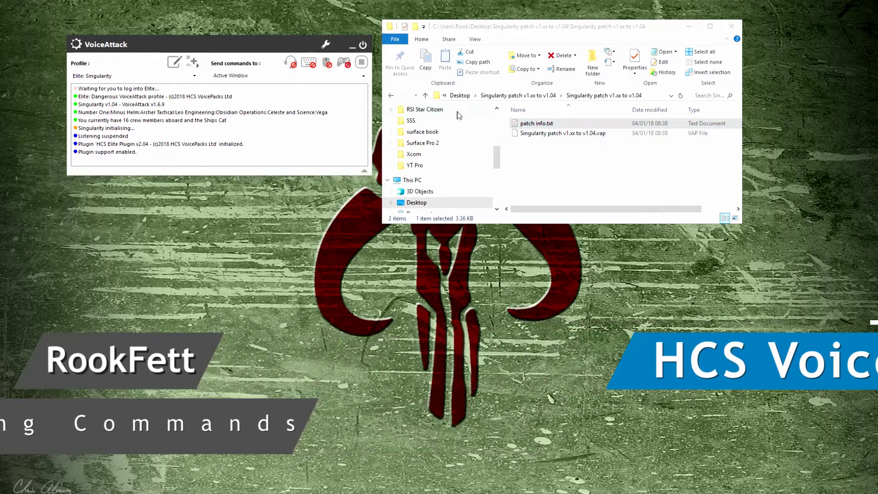
click(195, 66)
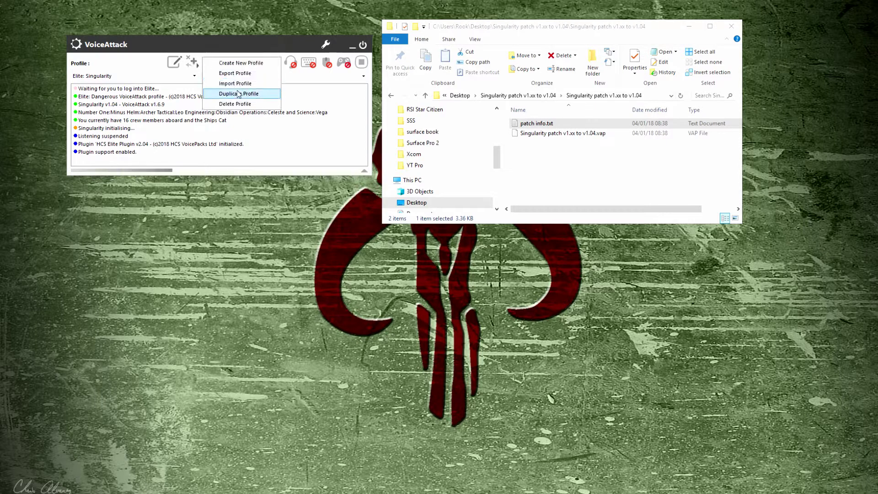
click(220, 54)
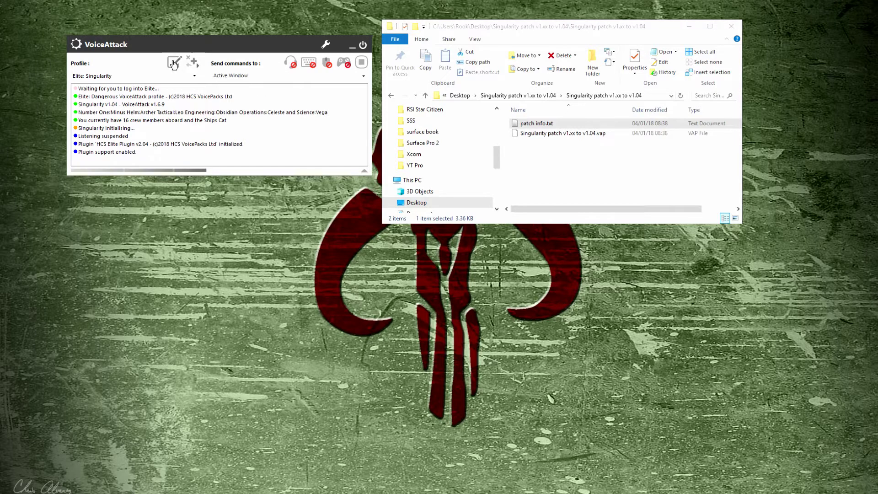
- Edit the Elite: Singularity profile in VoiceAttack and load Singularity patch v1.xx to v1.04.vap from the extracted desktop folder for command import
click(174, 63)
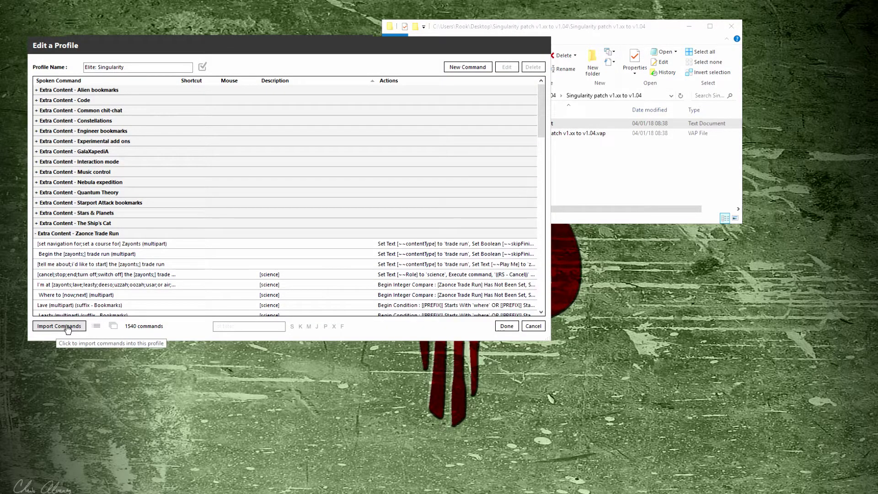
click(66, 326)
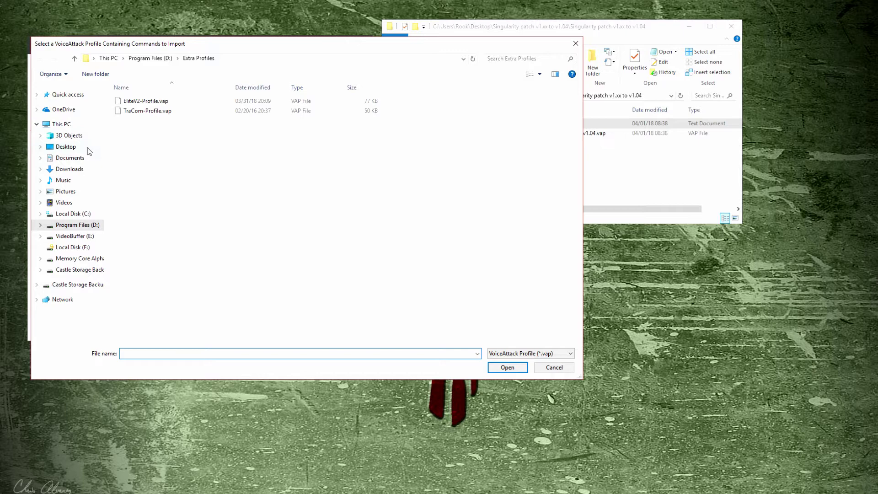
click(66, 147)
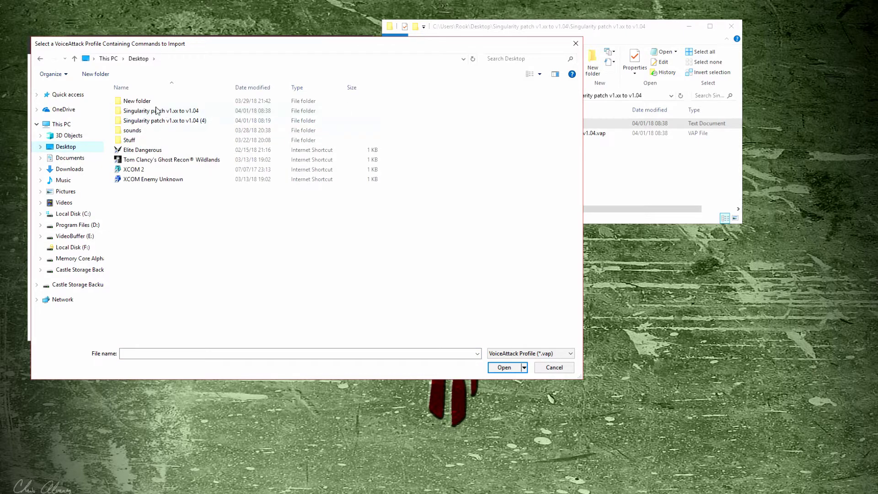
double_click(156, 110)
double_click(160, 101)
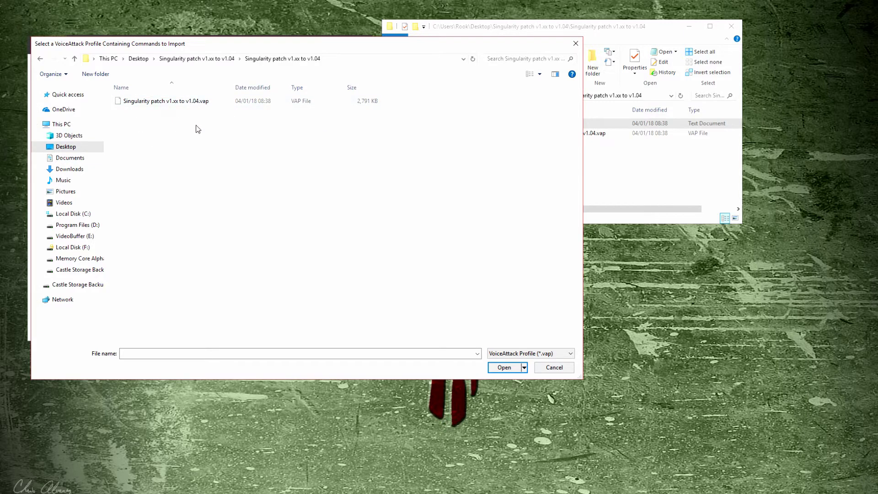
click(171, 103)
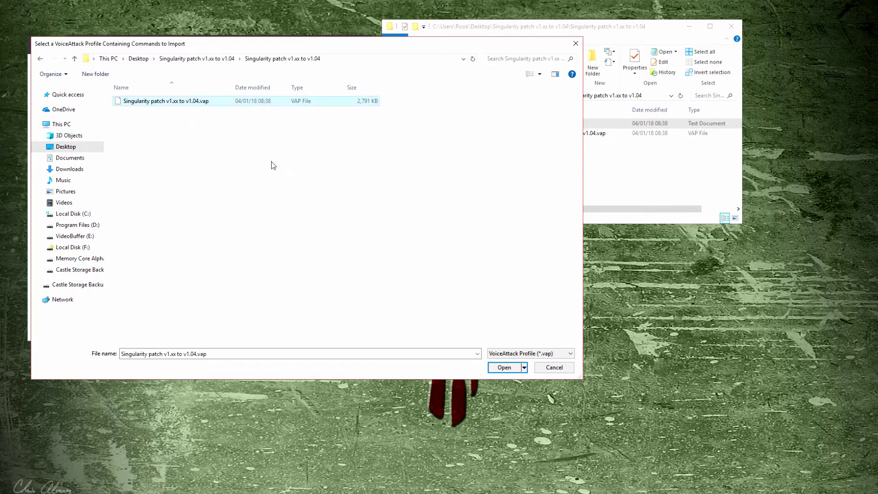
click(505, 369)
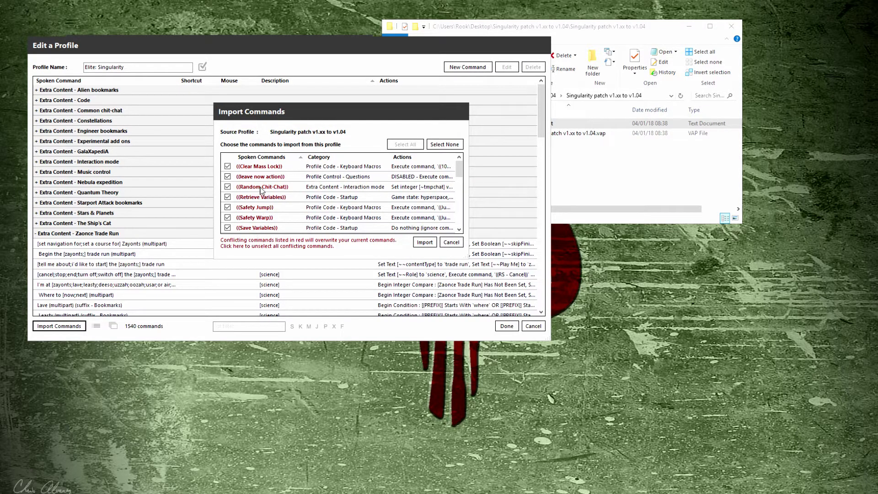
- Review and import all the listed patch commands into the Elite: Singularity profile, overwriting the conflicting ones, and save the profile
scroll(270, 201, down, 10)
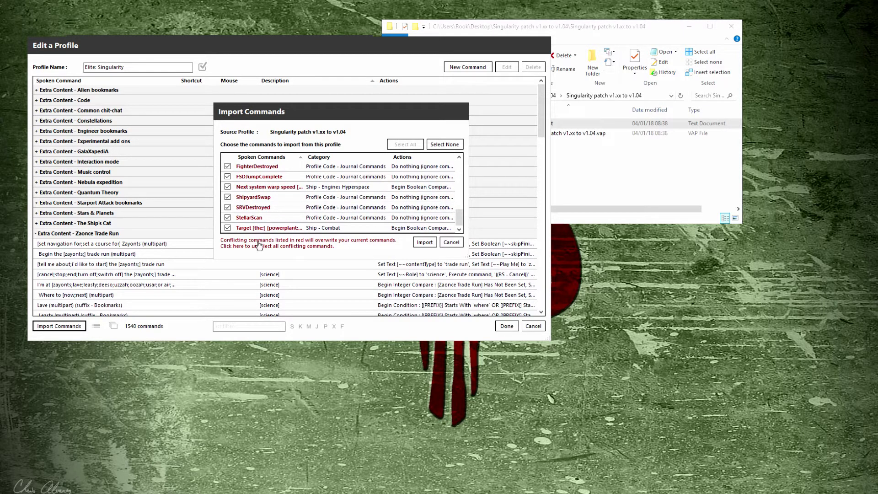
click(425, 243)
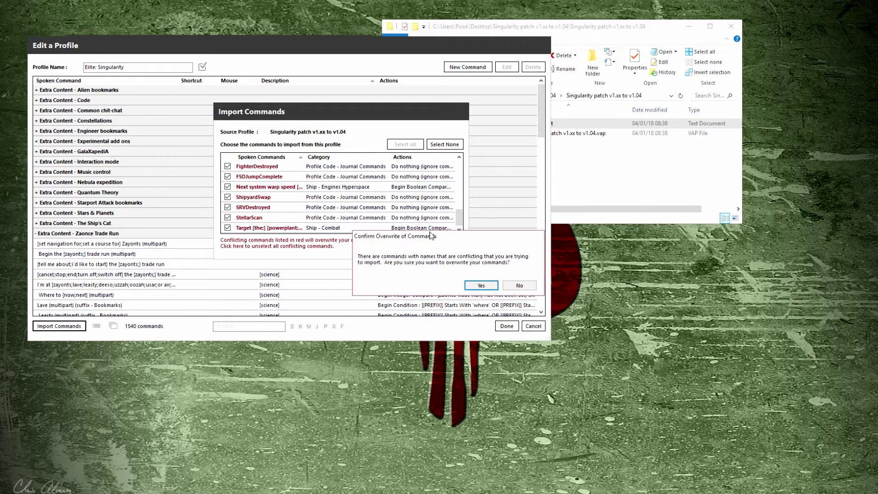
drag(430, 236, 383, 136)
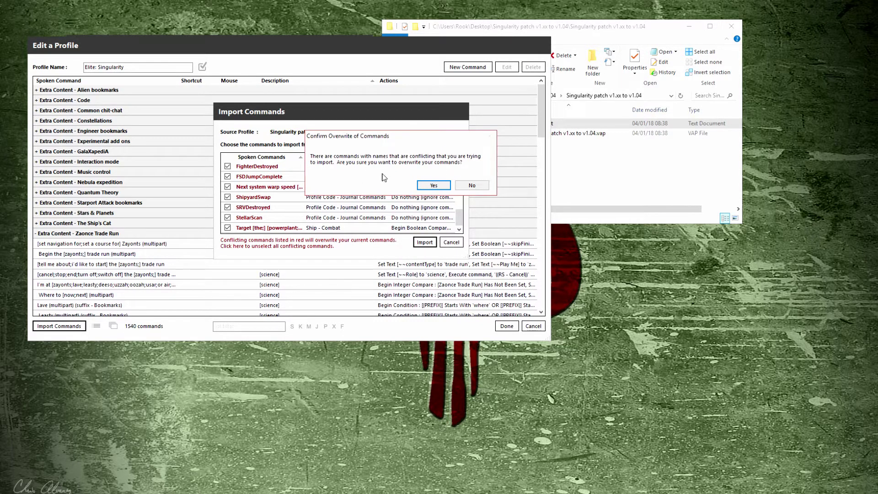
click(437, 186)
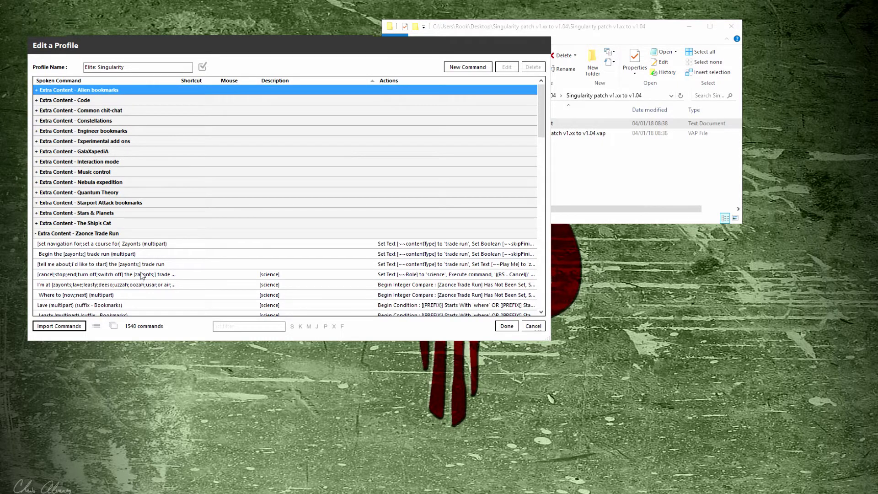
click(509, 328)
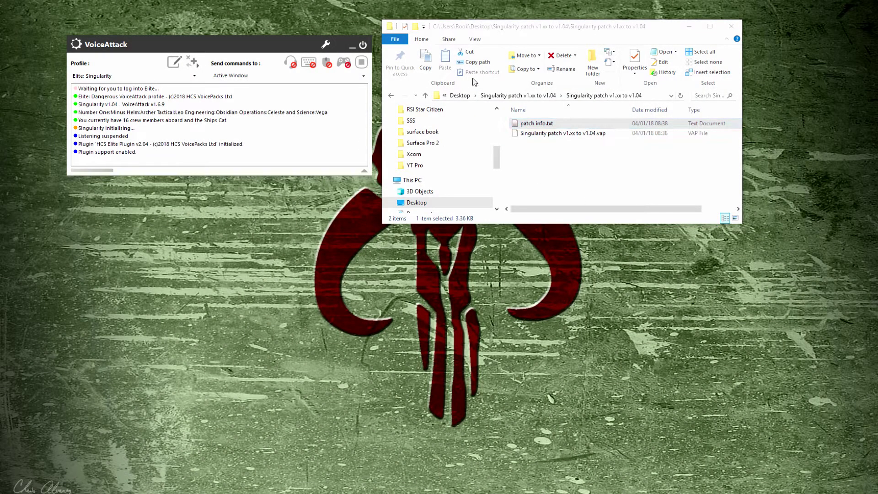
- Close the extracted patch folder window and delete the Singularity patch v1.xx to v1.04 zip archive from the desktop
click(731, 30)
right_click(451, 109)
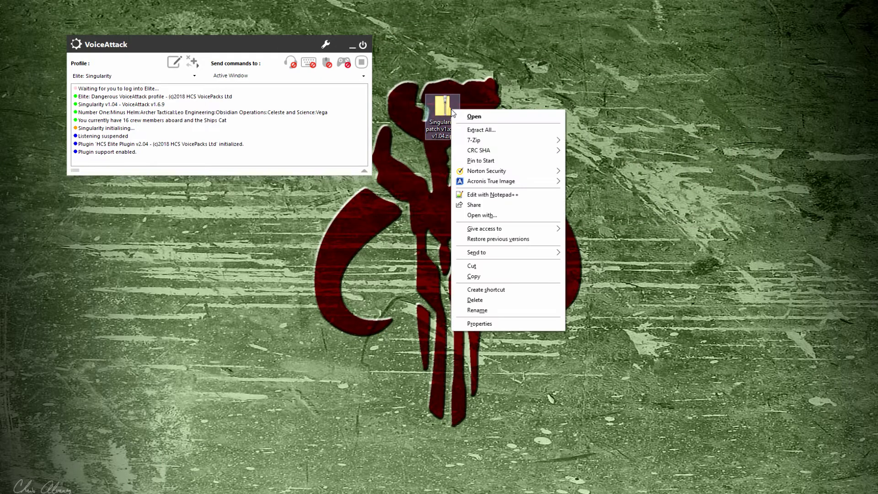
click(485, 301)
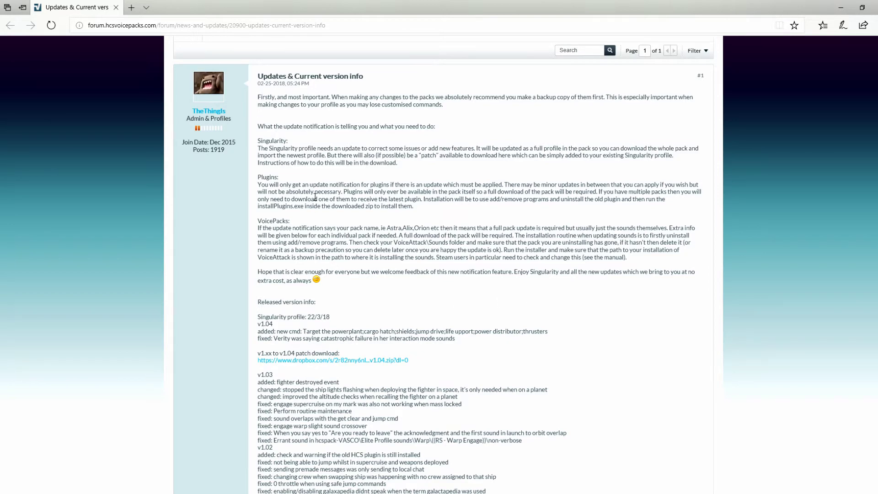
- Read the forum's Singularity and HCS Elite Plugins release notes, and select the HCS VoicePack Plugins entry in Programs and Features
scroll(339, 198, down, 3)
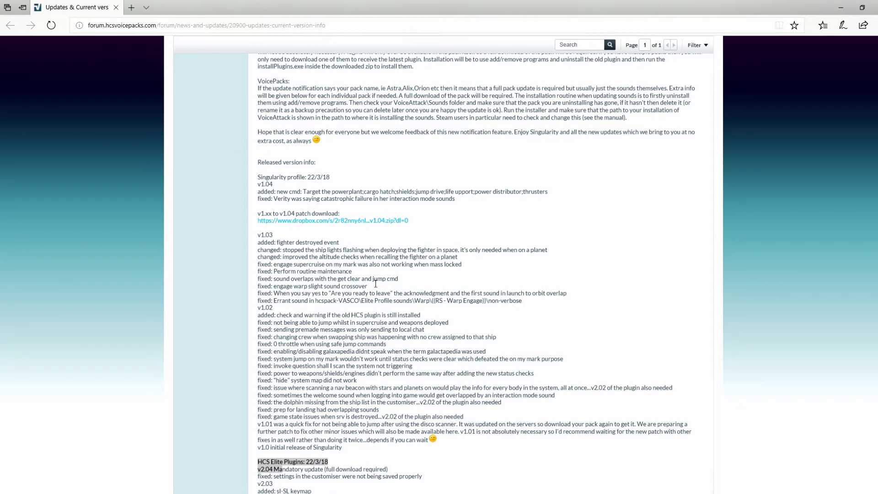
scroll(374, 278, up, 5)
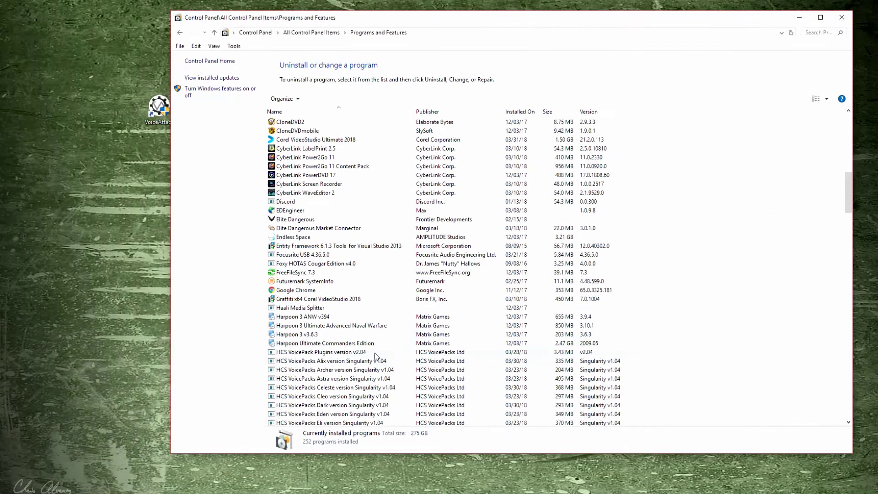
click(374, 353)
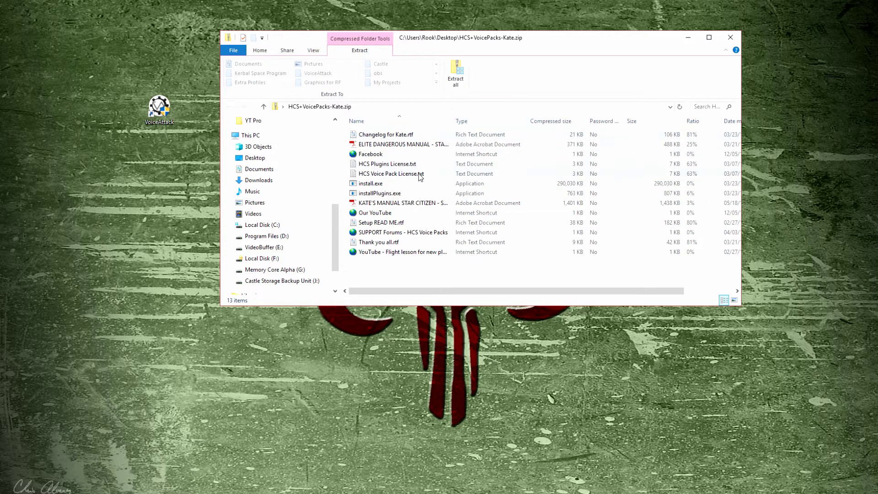
- Run installPlugins.exe directly from HCS+VoicePacks-Kate.zip with C:\Program Files (x86)\VoiceAttack as destination, and close the archive window
click(407, 195)
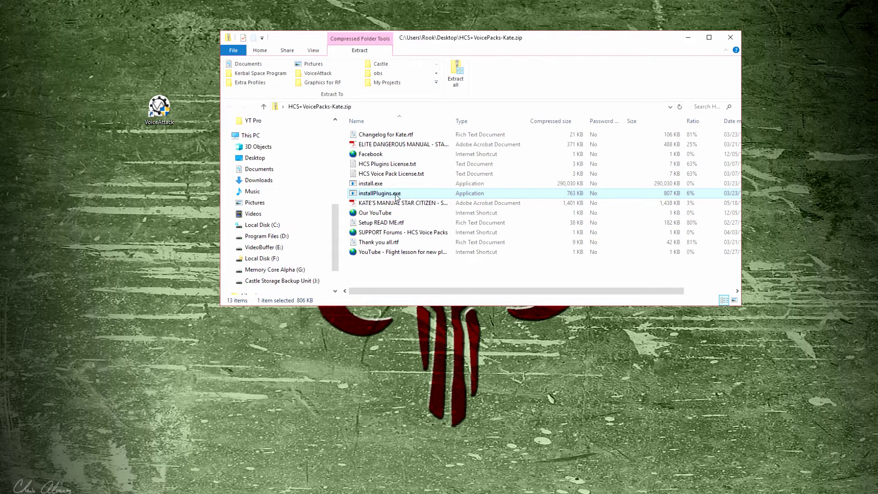
double_click(396, 195)
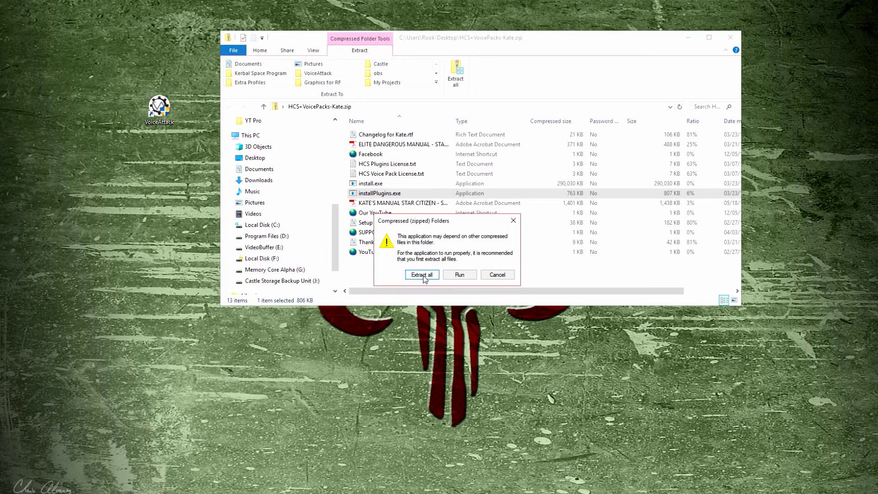
click(461, 277)
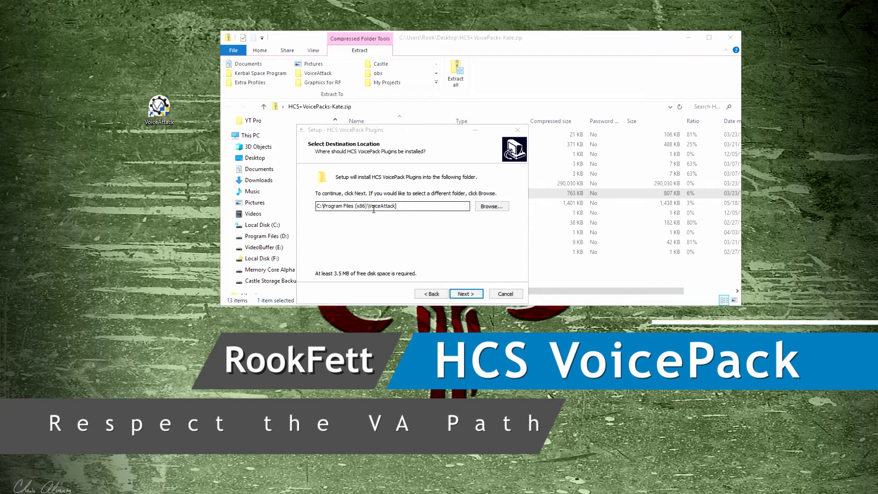
click(424, 215)
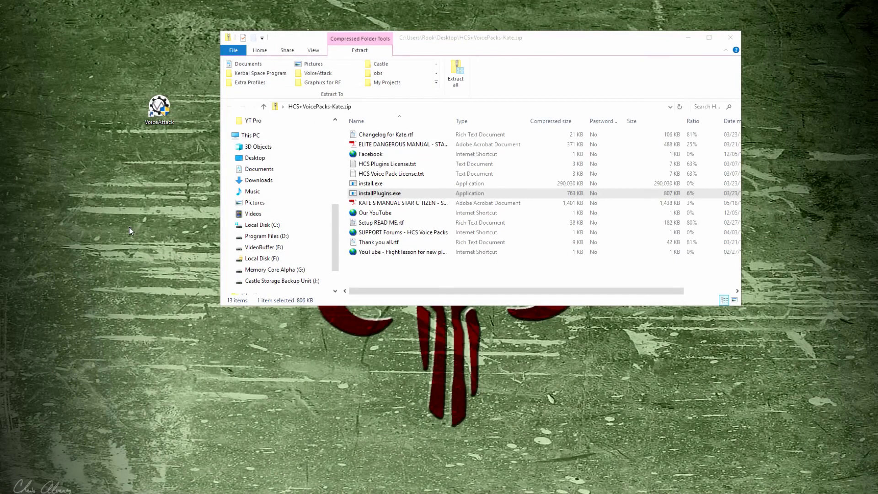
click(730, 40)
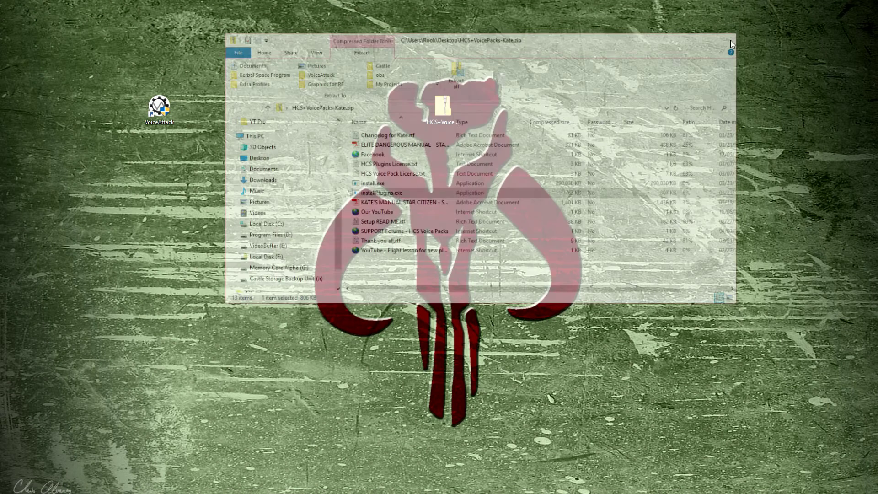